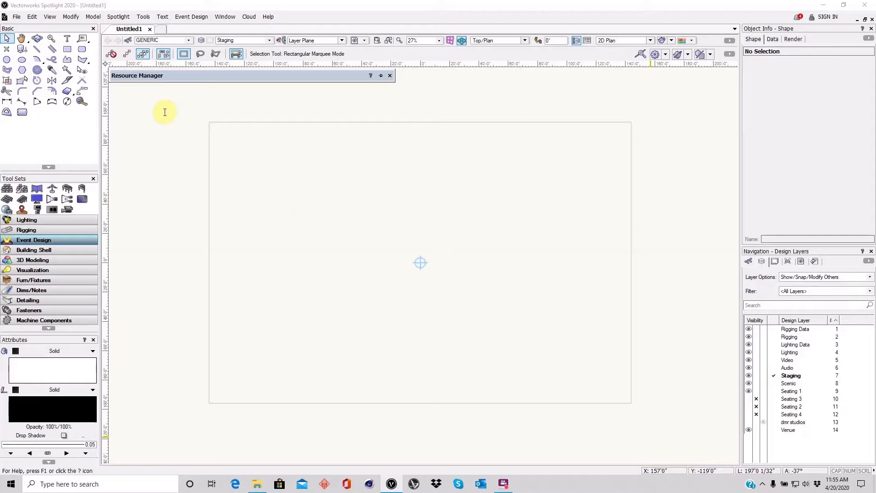
# Import HYATT-REGENCY-ORLANDO-ORLANDO-BALLROOM-01-05-15.dwg from the Orlando Hyatt Regency folder in NEW SHELLS, using the detected file units.
pyautogui.click(16, 18)
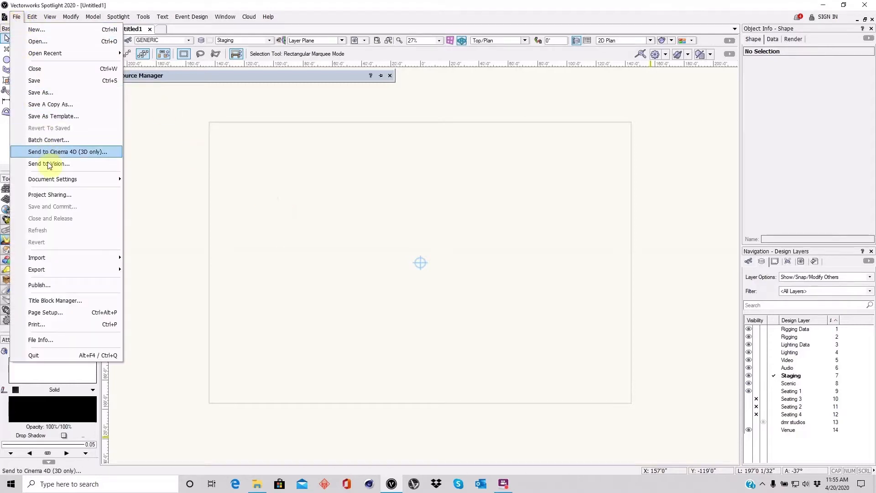
pyautogui.moveTo(60, 259)
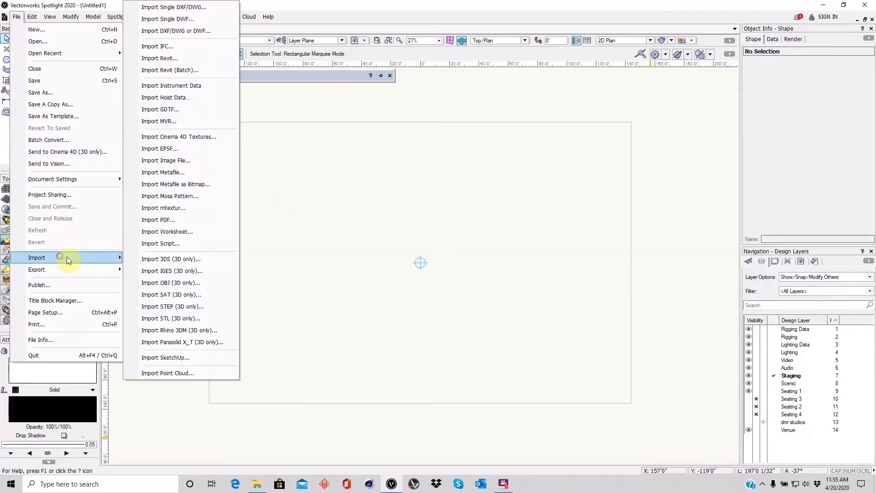
pyautogui.click(197, 8)
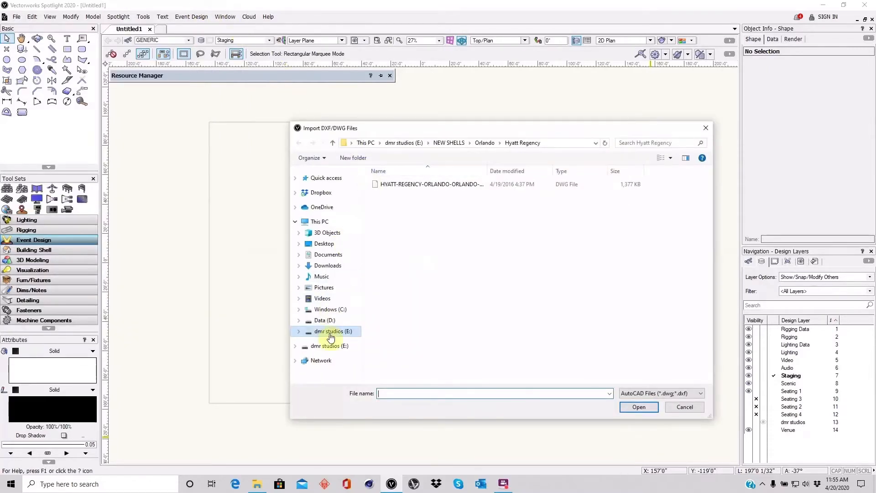
pyautogui.click(328, 334)
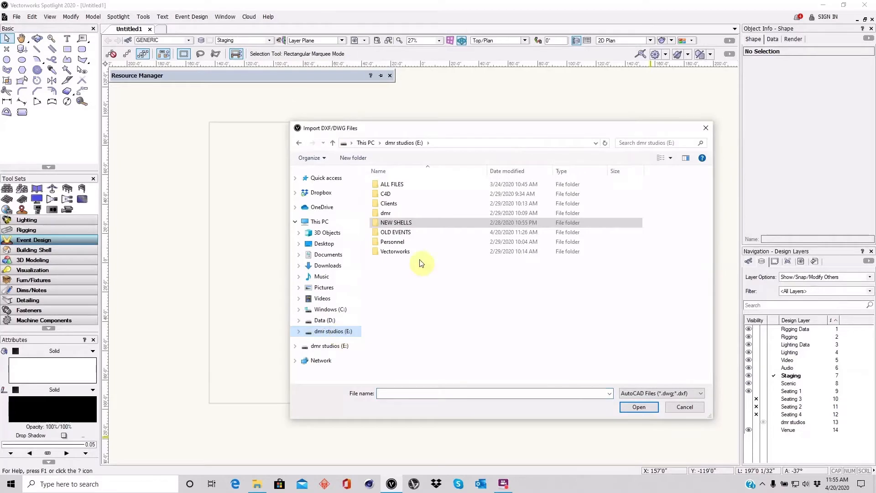
pyautogui.doubleClick(377, 224)
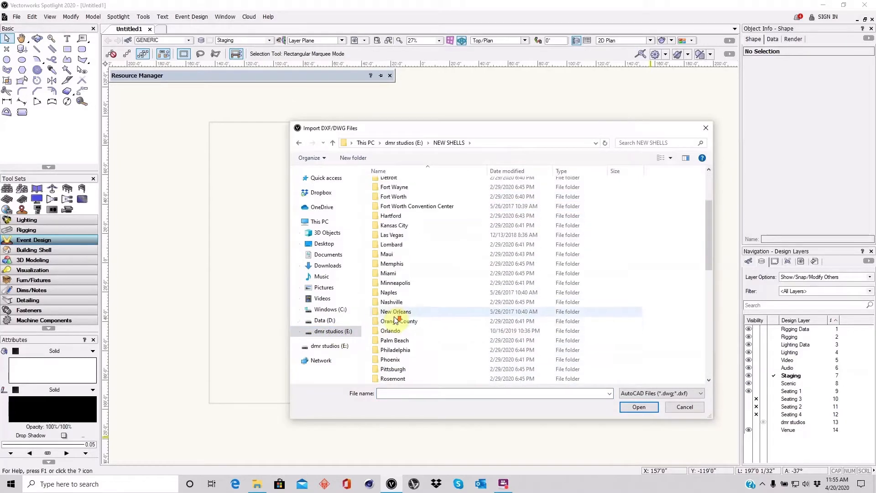
pyautogui.doubleClick(390, 331)
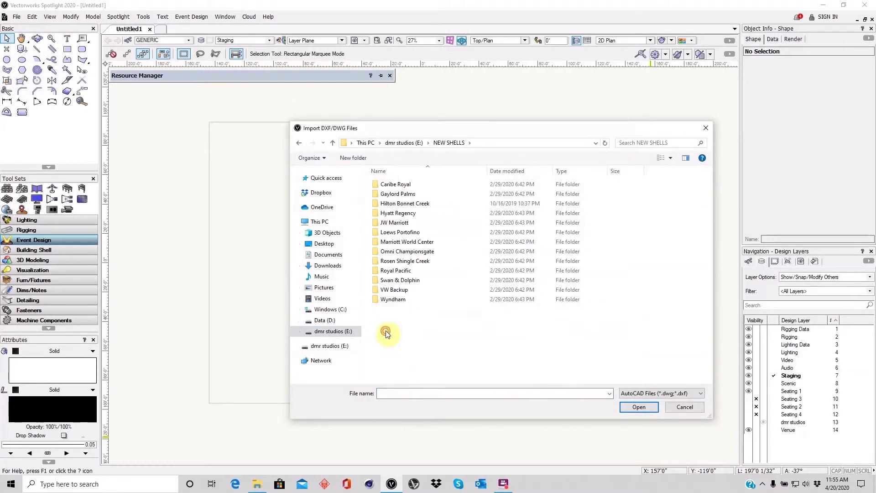
pyautogui.doubleClick(384, 213)
pyautogui.click(429, 189)
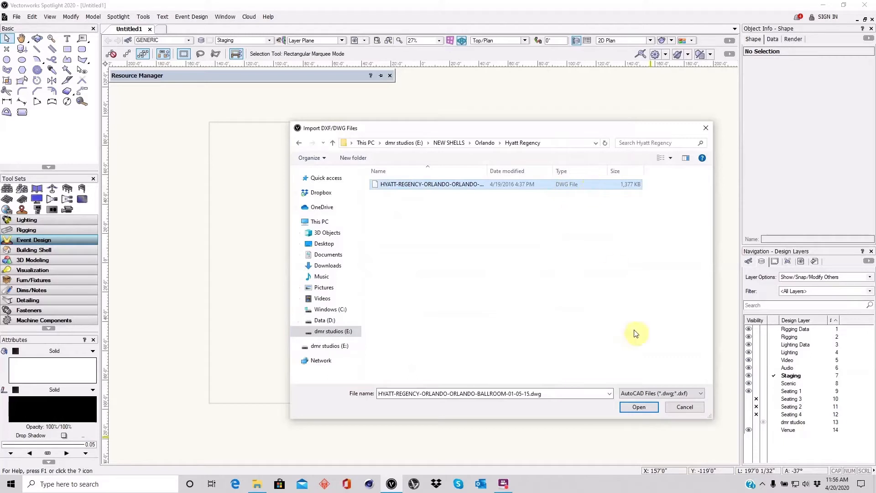
pyautogui.click(637, 408)
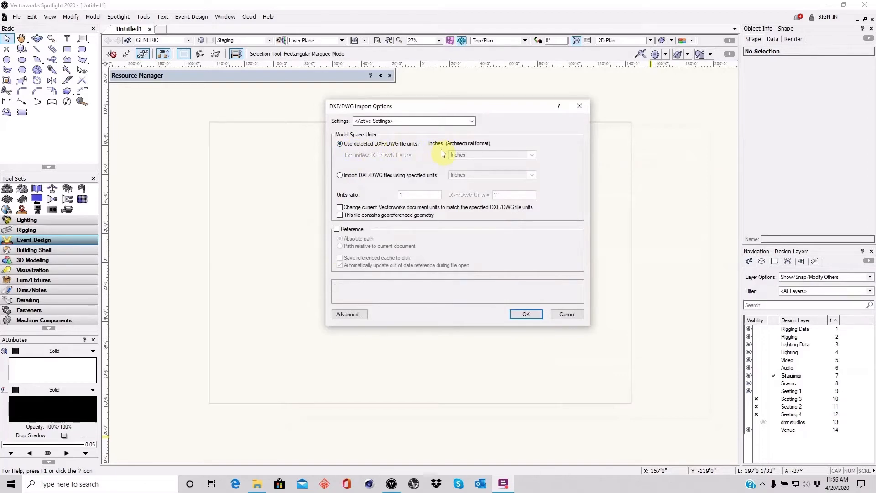
pyautogui.click(526, 314)
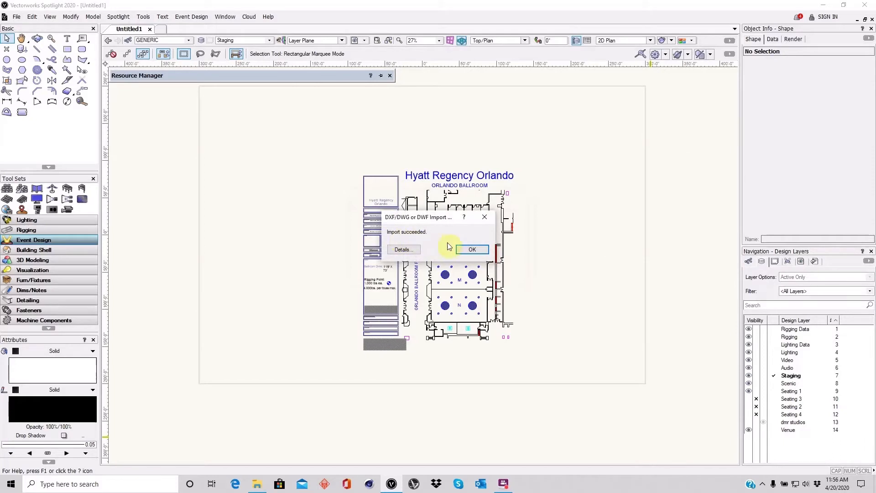
pyautogui.click(475, 249)
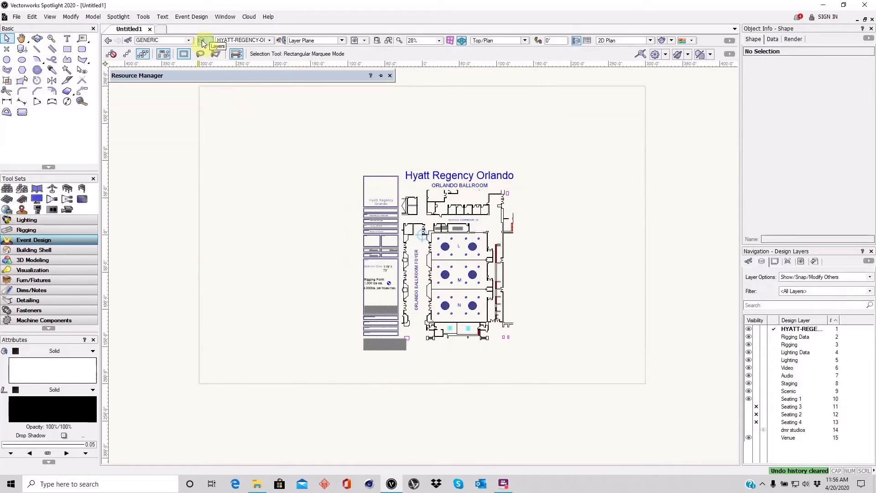
# Set the imported ballroom layer's scale to 1/8" for all layers with text scaling, and move that layer below Venue in the stacking order.
pyautogui.click(202, 41)
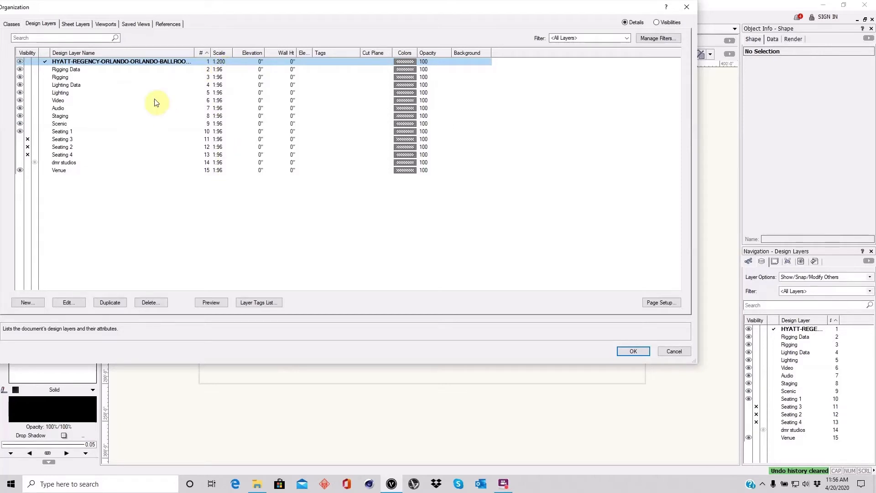
pyautogui.doubleClick(129, 62)
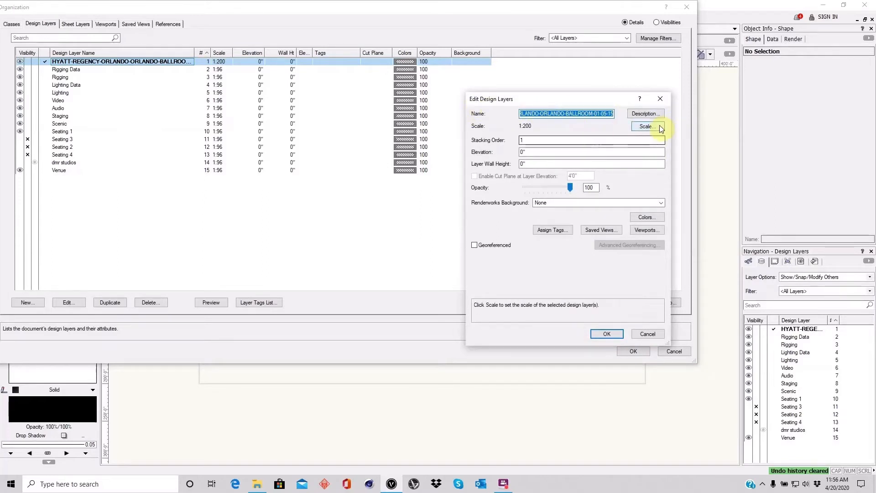
pyautogui.click(648, 127)
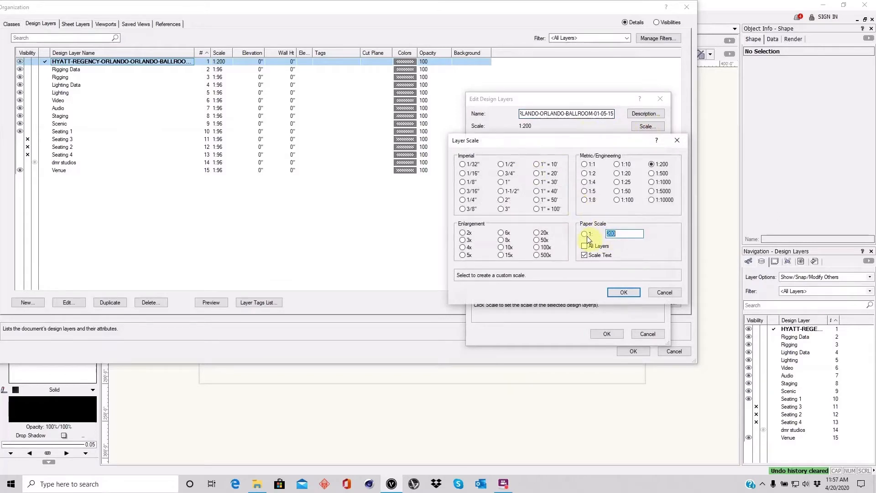
pyautogui.click(462, 182)
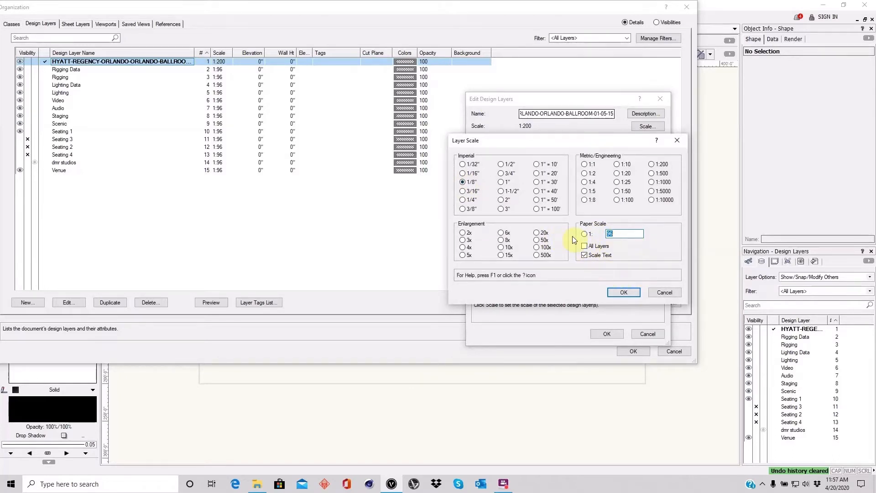
pyautogui.click(584, 247)
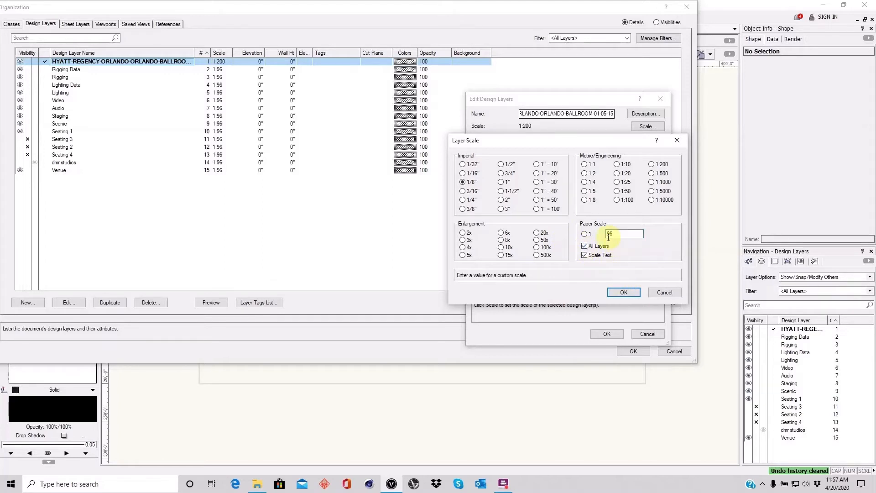
pyautogui.click(624, 292)
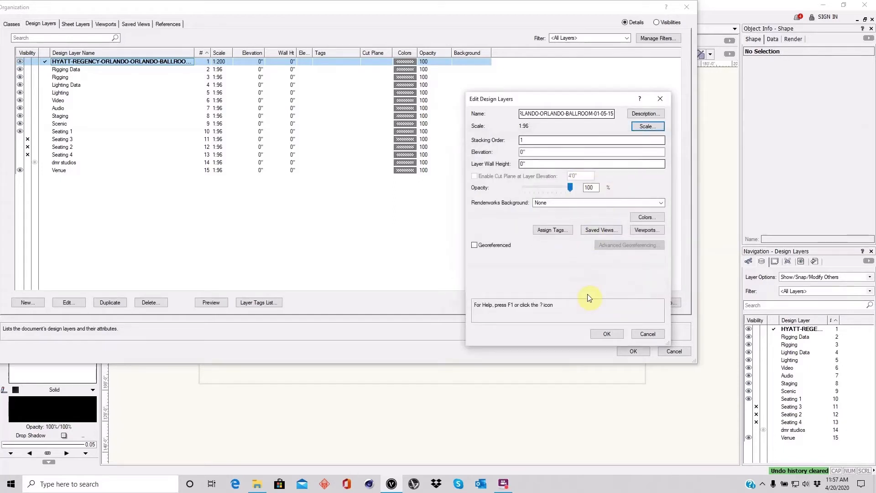
pyautogui.click(607, 335)
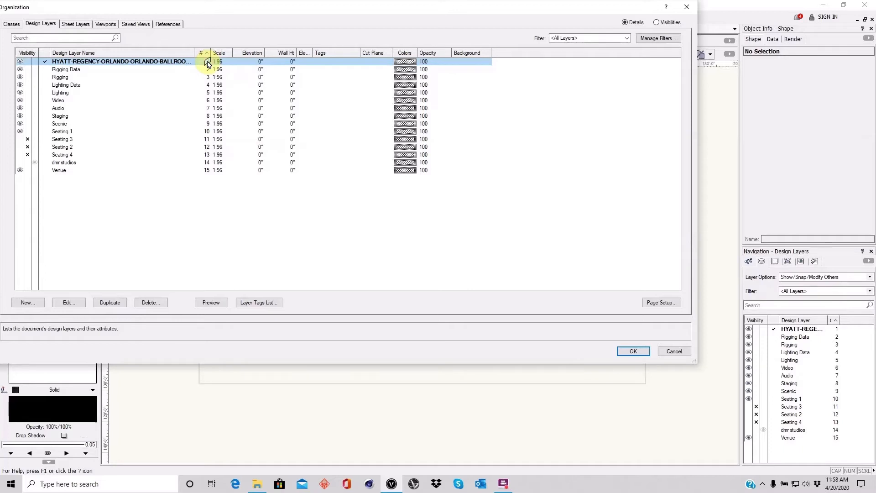
pyautogui.moveTo(207, 64); pyautogui.dragTo(203, 173)
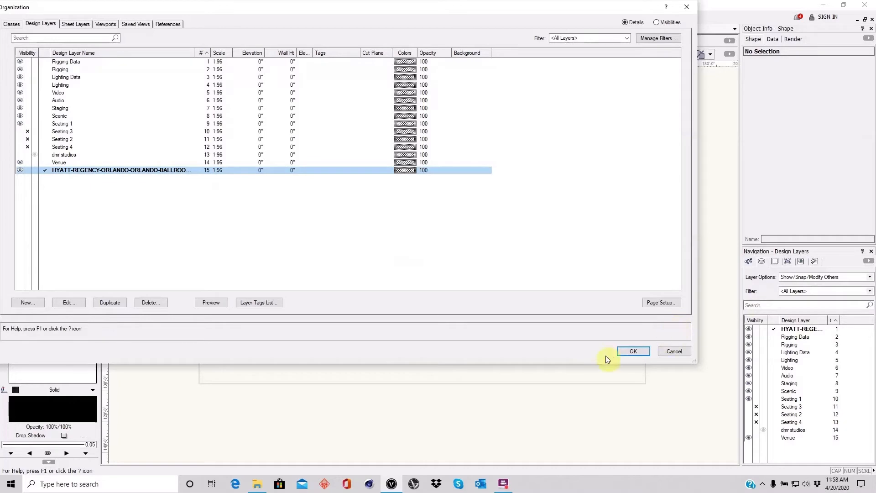
pyautogui.click(634, 351)
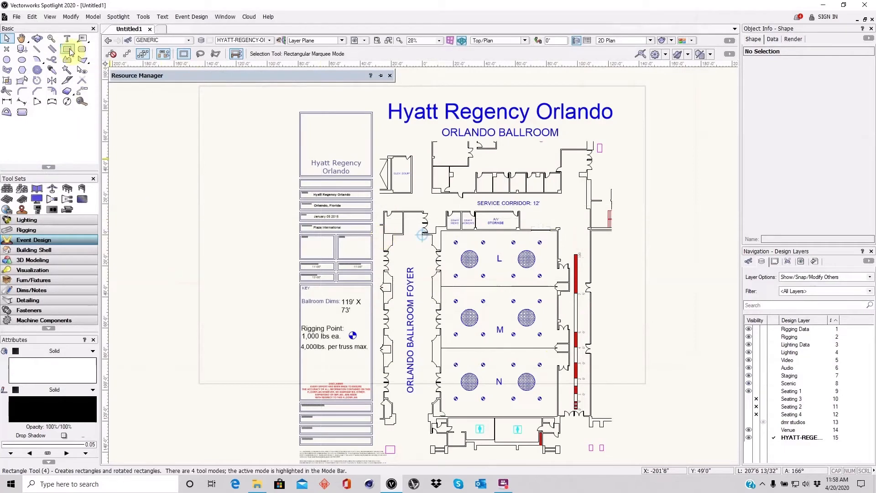
# Make Staging the active design layer.
pyautogui.click(235, 41)
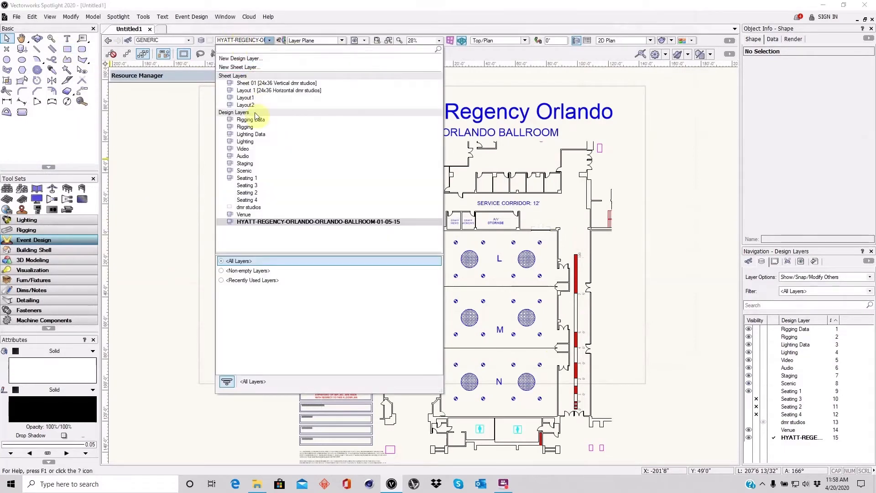
pyautogui.click(245, 163)
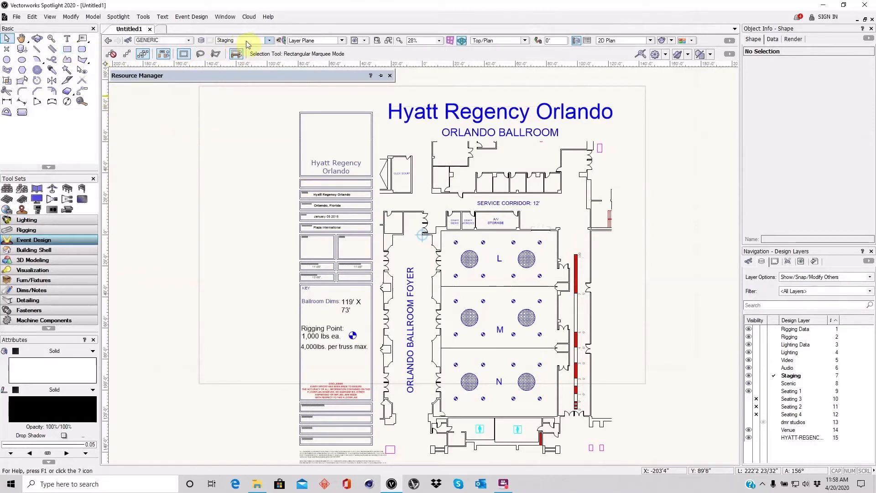
# Draw a filled rectangle about 144'8" by 73' across the title block and upper part of the ballroom plan.
pyautogui.click(67, 49)
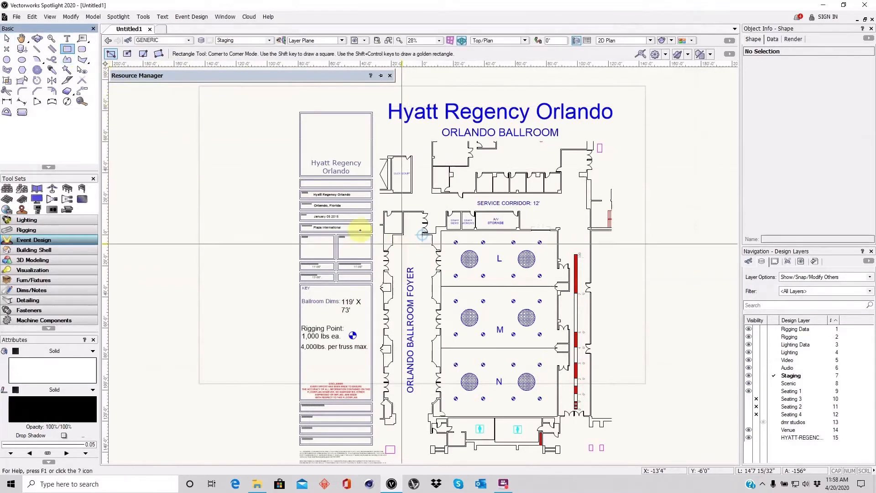
pyautogui.click(271, 170)
pyautogui.click(498, 282)
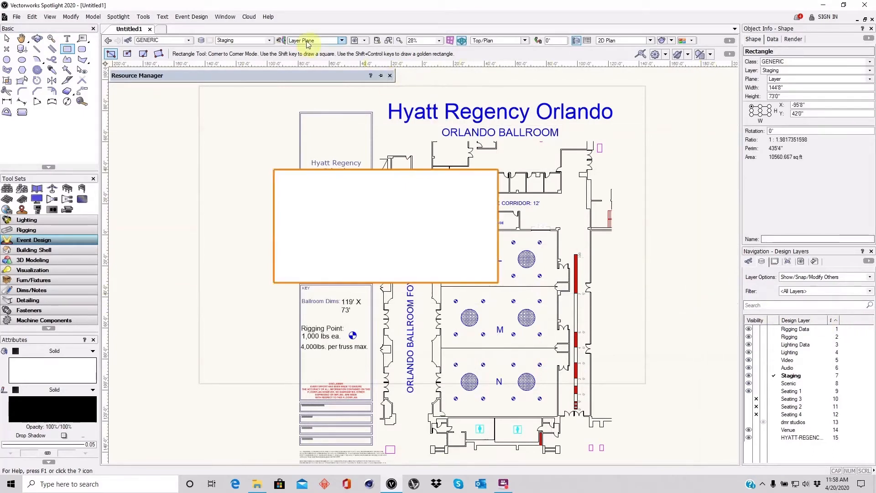
# Move the Hyatt Regency ballroom layer directly above Staging in the design layer stacking order.
pyautogui.click(203, 42)
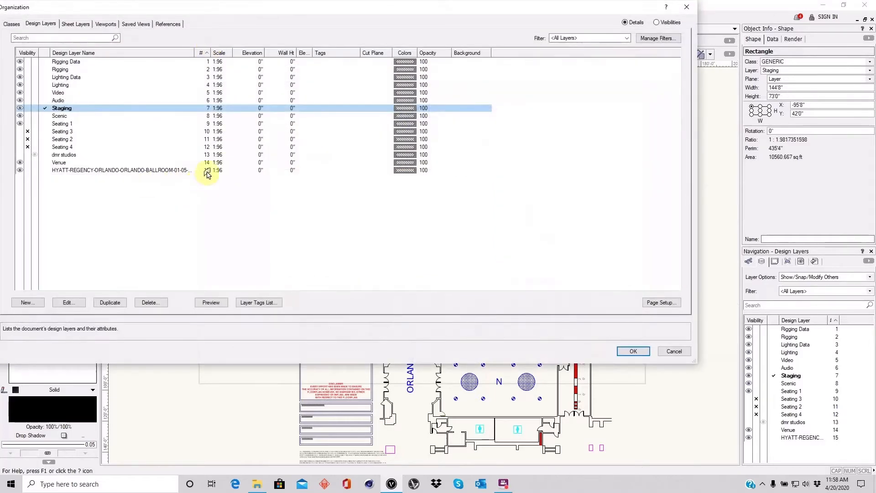
pyautogui.click(194, 171)
pyautogui.moveTo(208, 171); pyautogui.dragTo(210, 106)
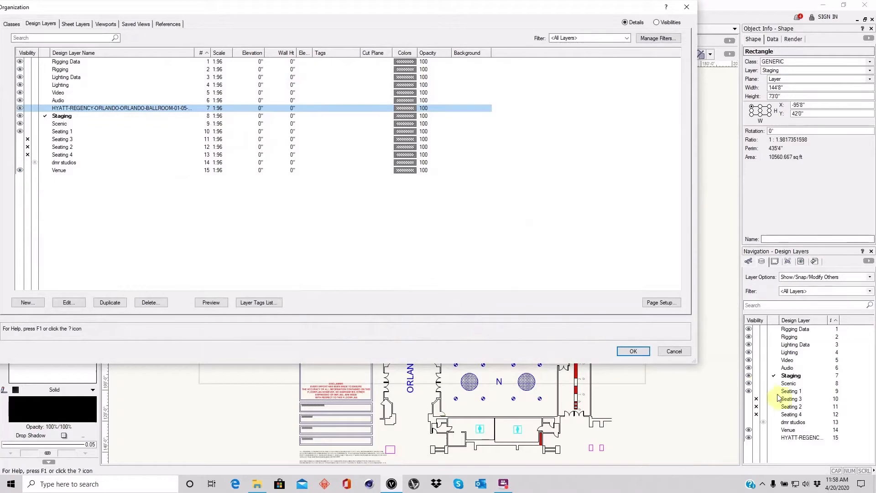
pyautogui.click(633, 351)
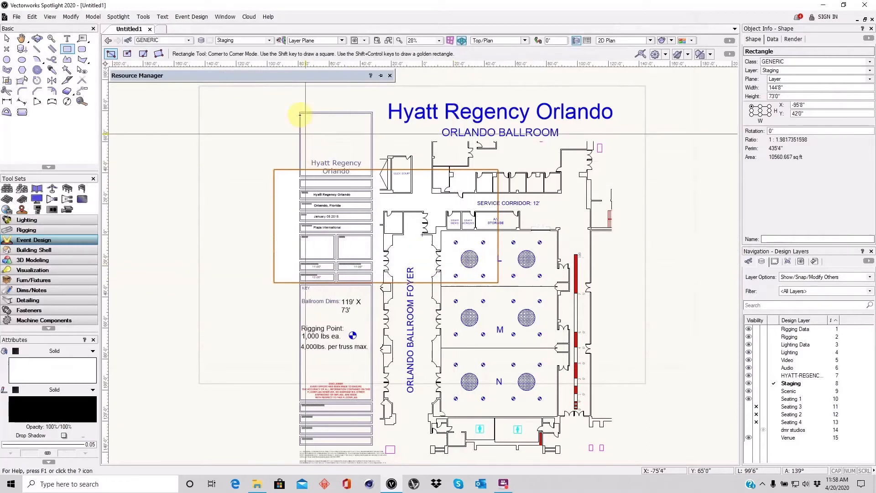
# Move the Hyatt Regency ballroom layer back below Venue, at the end of the design layer stacking order.
pyautogui.click(205, 41)
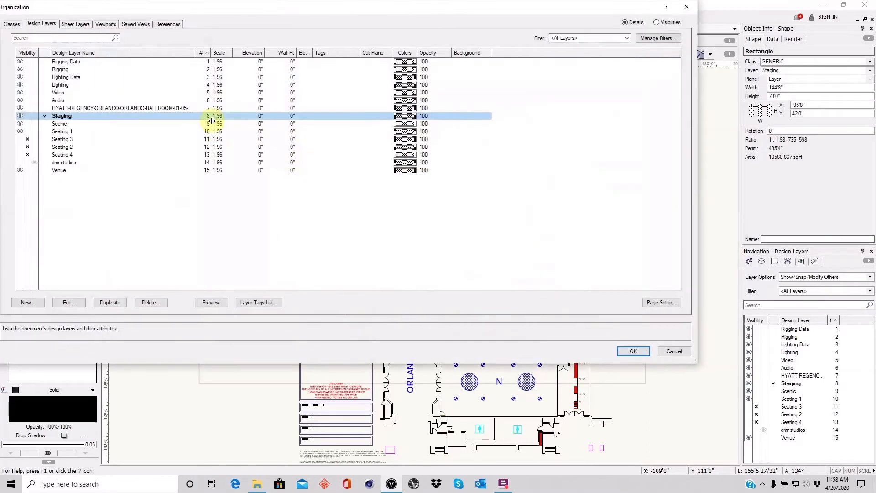
pyautogui.click(208, 108)
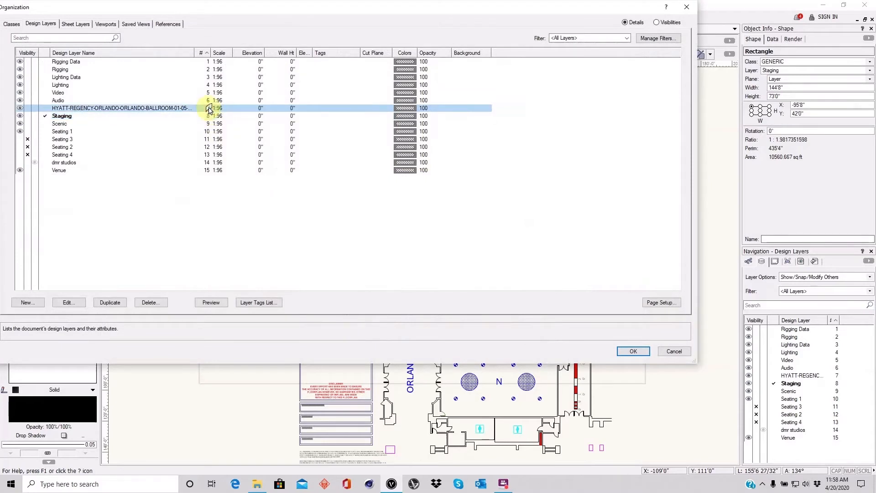
pyautogui.moveTo(208, 110); pyautogui.dragTo(205, 175)
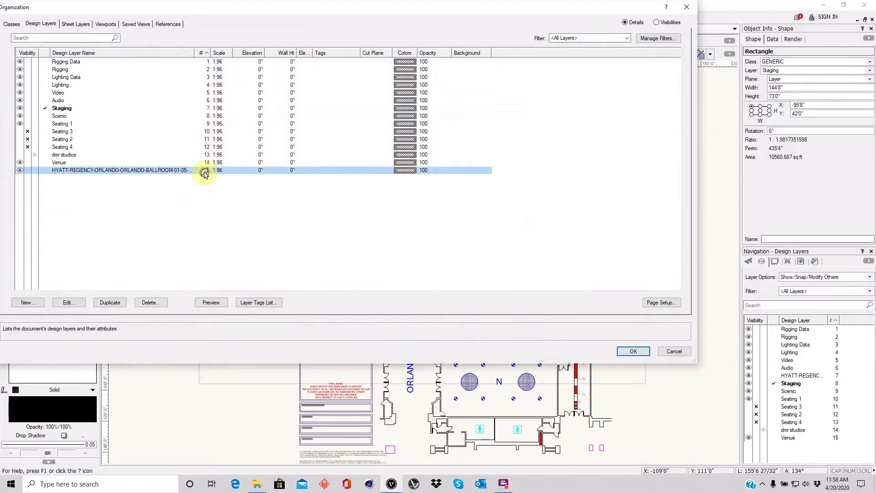
pyautogui.click(633, 351)
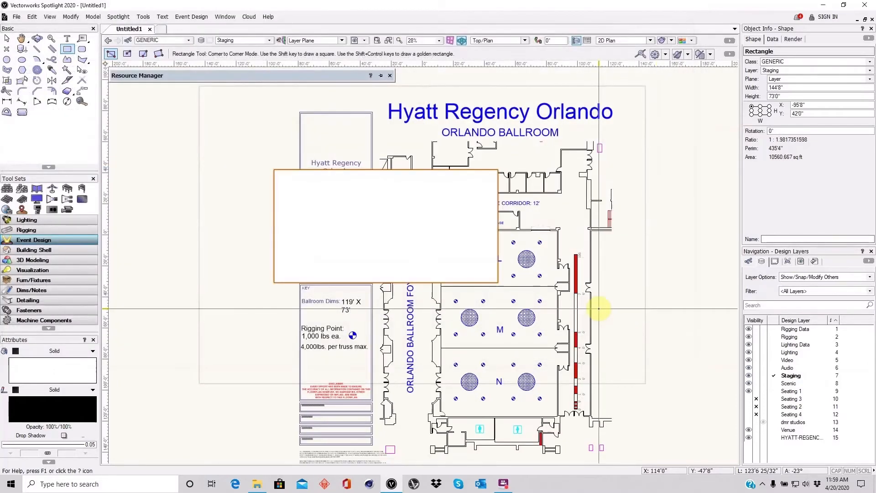
# Delete the white rectangle covering the title block and ballroom plan.
pyautogui.click(7, 38)
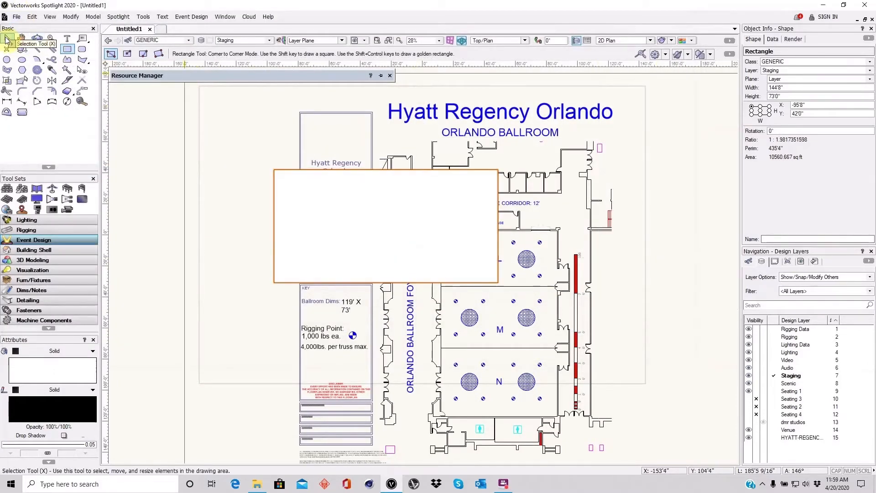
pyautogui.click(244, 135)
pyautogui.click(301, 204)
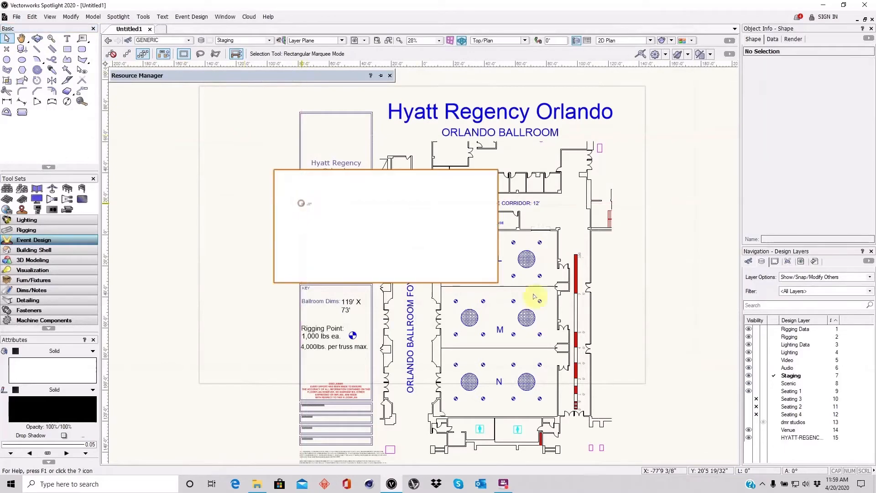
pyautogui.press('Delete')
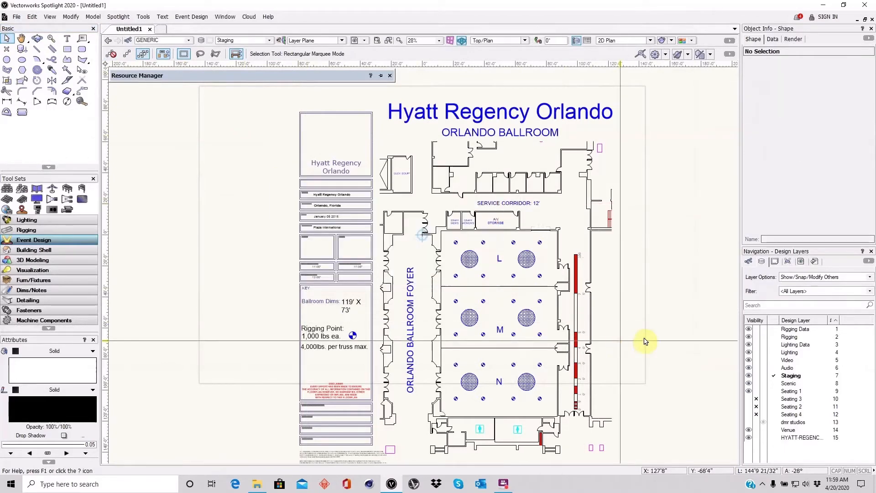
pyautogui.scroll(-2, 291, 236)
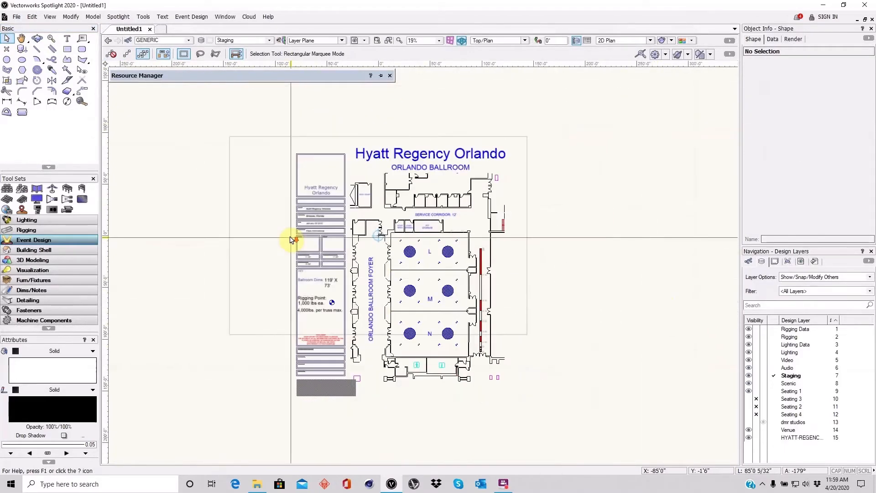
pyautogui.scroll(2, 447, 298)
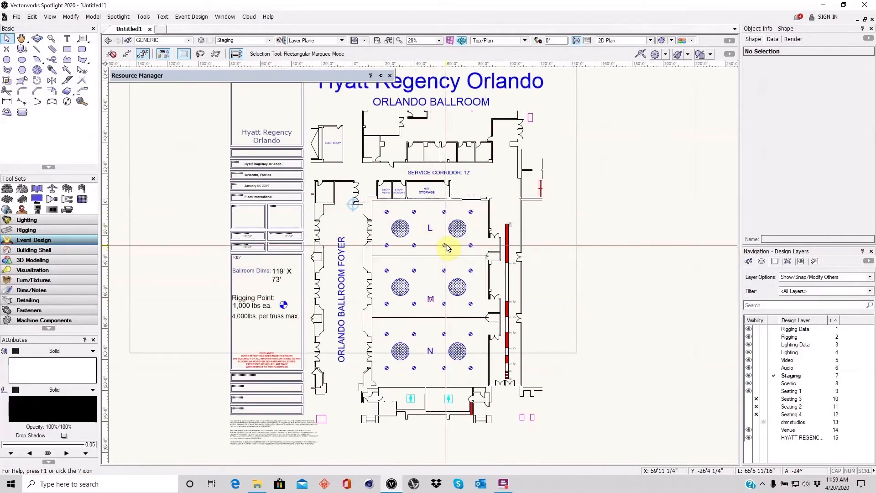
# Check the drawing scale by dimensioning the double-door opening in section L's foyer wall, and delete the dimension.
pyautogui.scroll(4, 445, 245)
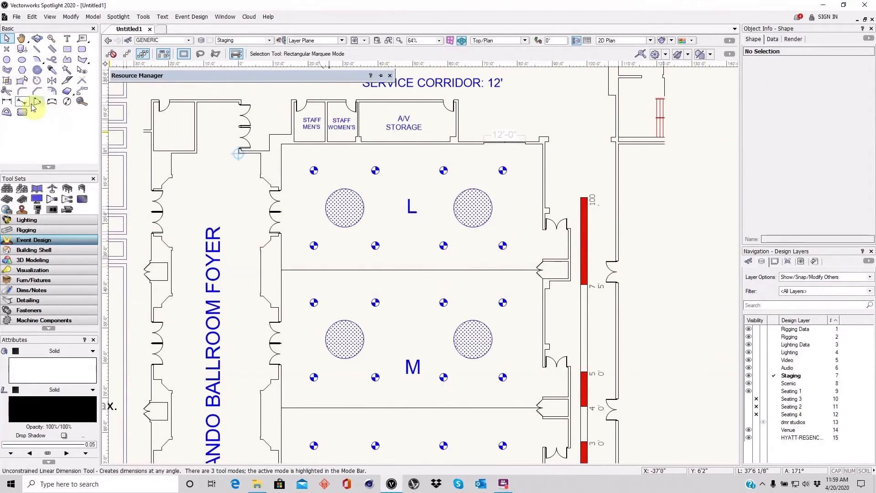
pyautogui.click(6, 102)
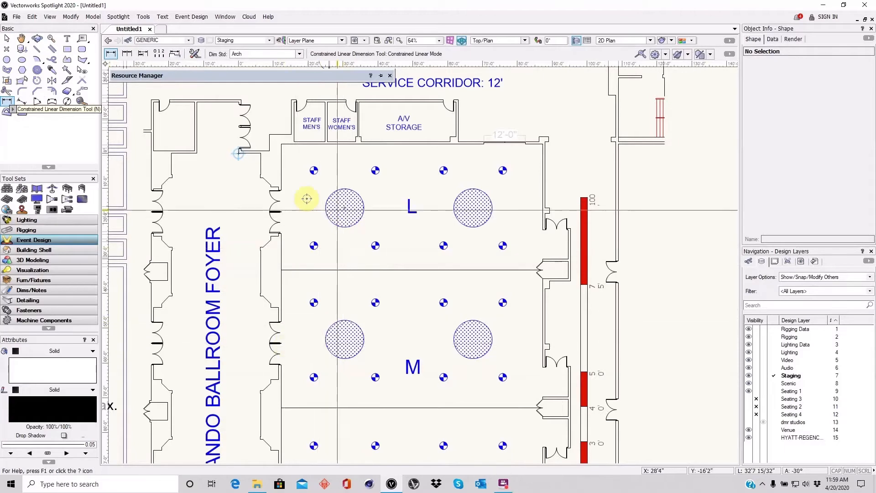
pyautogui.scroll(10, 273, 190)
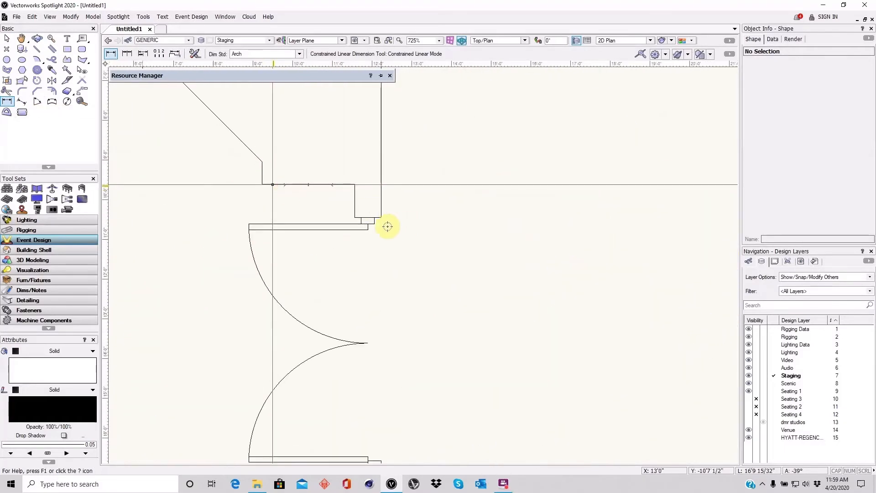
pyautogui.click(373, 223)
pyautogui.scroll(-5, 377, 223)
pyautogui.scroll(6, 415, 303)
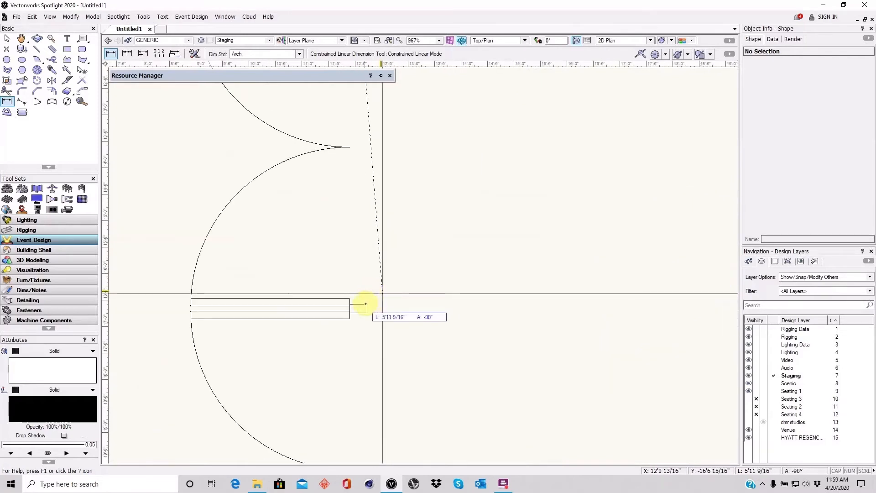
pyautogui.click(367, 305)
pyautogui.scroll(-5, 374, 333)
pyautogui.click(375, 332)
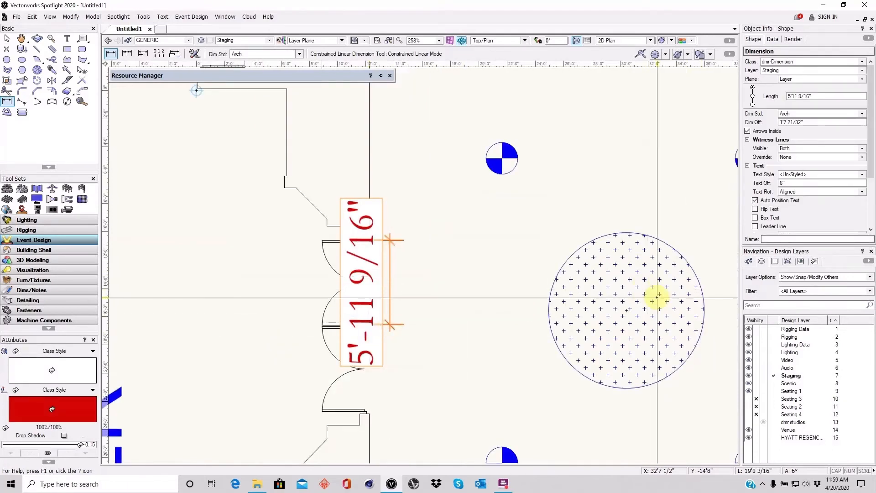
pyautogui.press('Delete')
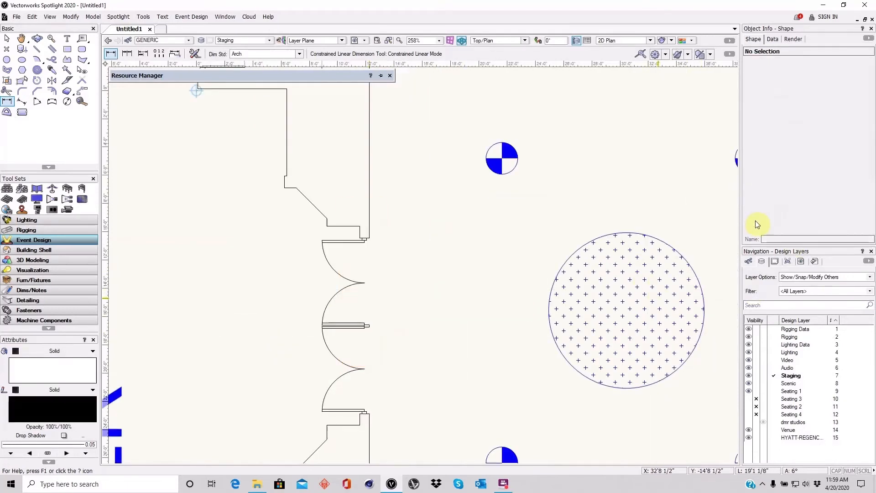
# Select the first rigging point and the nearby large chandelier in section L to inspect their properties, and clear the selection.
pyautogui.scroll(-4, 269, 194)
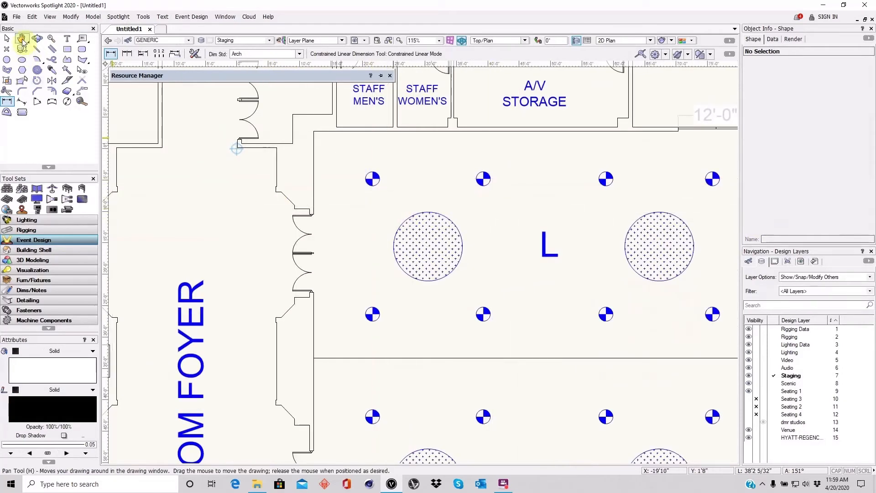
pyautogui.click(7, 38)
pyautogui.moveTo(346, 157); pyautogui.dragTo(395, 201)
pyautogui.moveTo(681, 149); pyautogui.dragTo(720, 171)
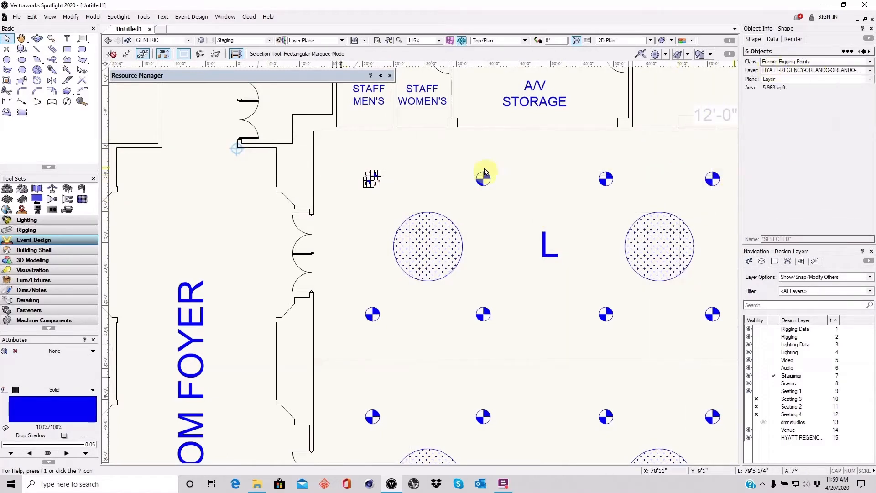
pyautogui.click(412, 185)
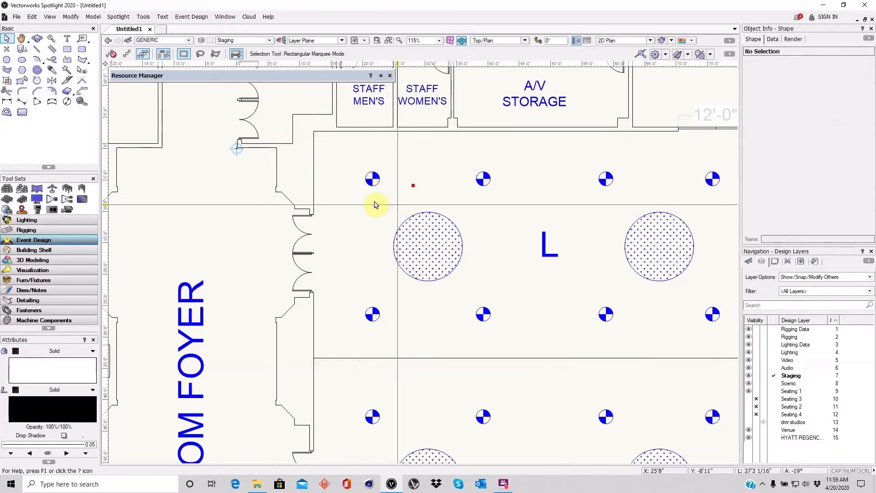
pyautogui.moveTo(351, 164); pyautogui.dragTo(475, 295)
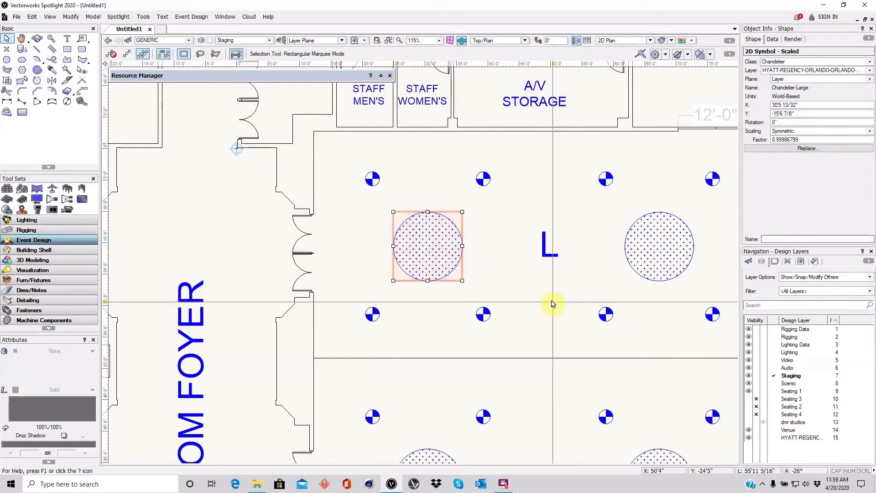
pyautogui.click(345, 198)
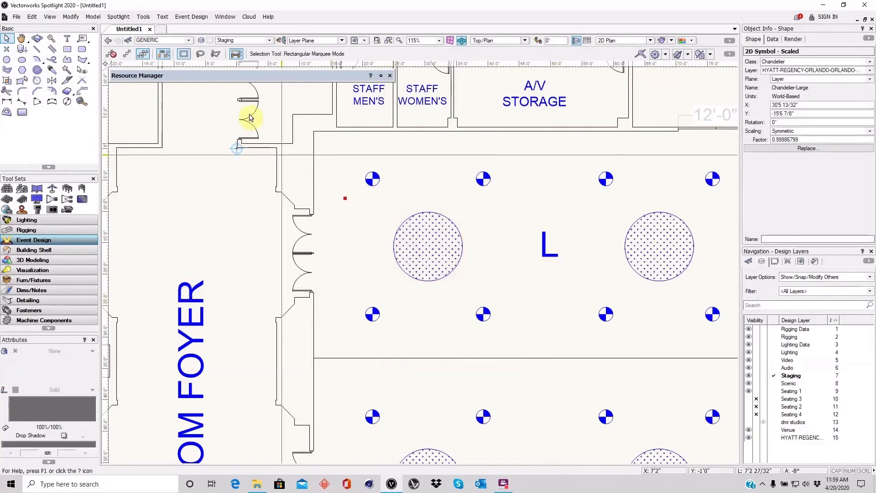
# Draw a filled rectangle about 14'7" by 25'3" over the right chandelier in section L on the Staging layer.
pyautogui.scroll(-4, 307, 208)
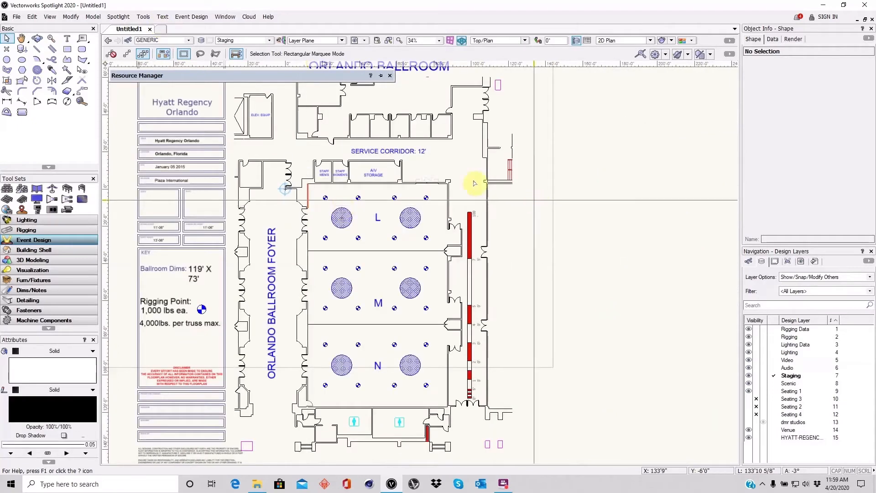
pyautogui.click(67, 48)
pyautogui.click(412, 195)
pyautogui.click(438, 242)
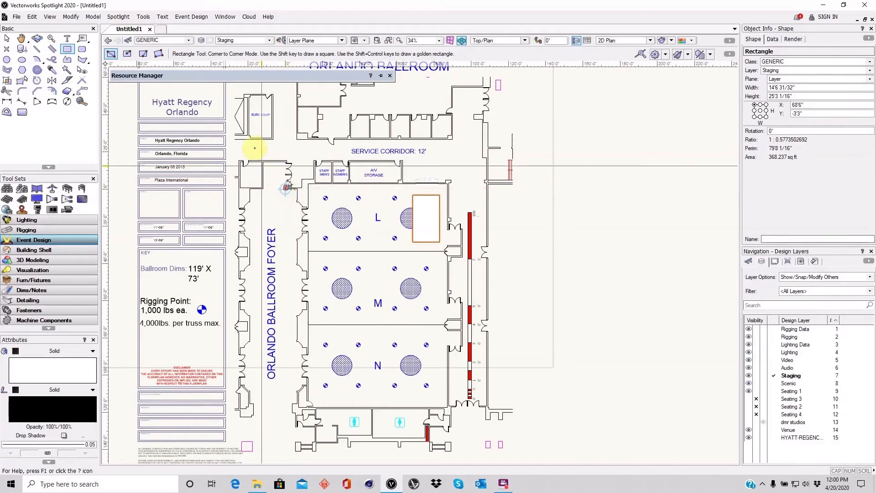
# Set up a DWG export of the design layers only, using the 2013 / 2014 / 2015 / 2016 / 2017 version.
pyautogui.click(17, 16)
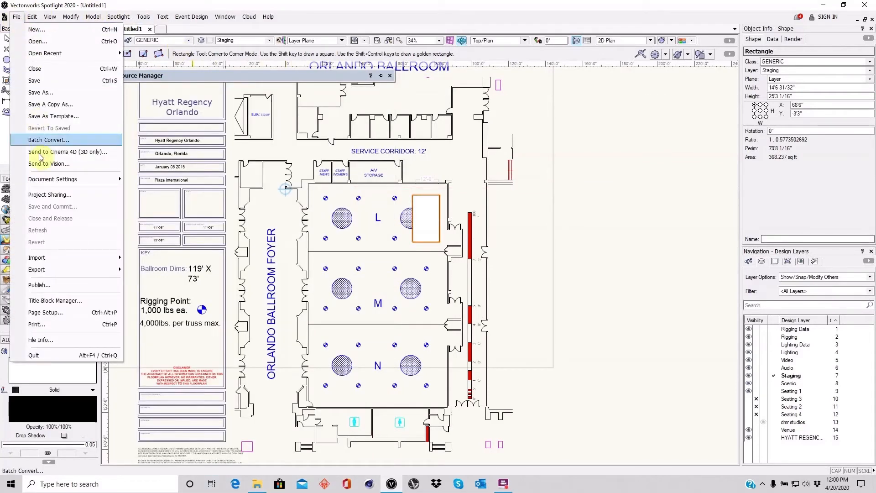
pyautogui.moveTo(31, 272)
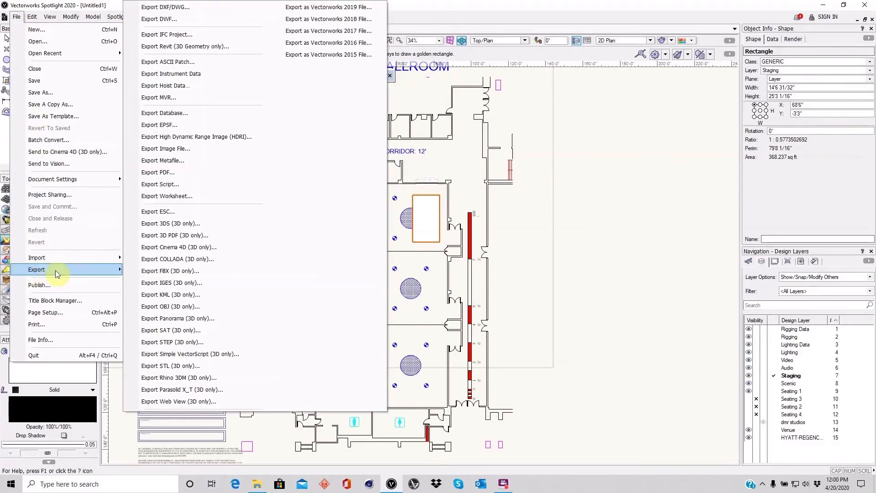
pyautogui.click(195, 10)
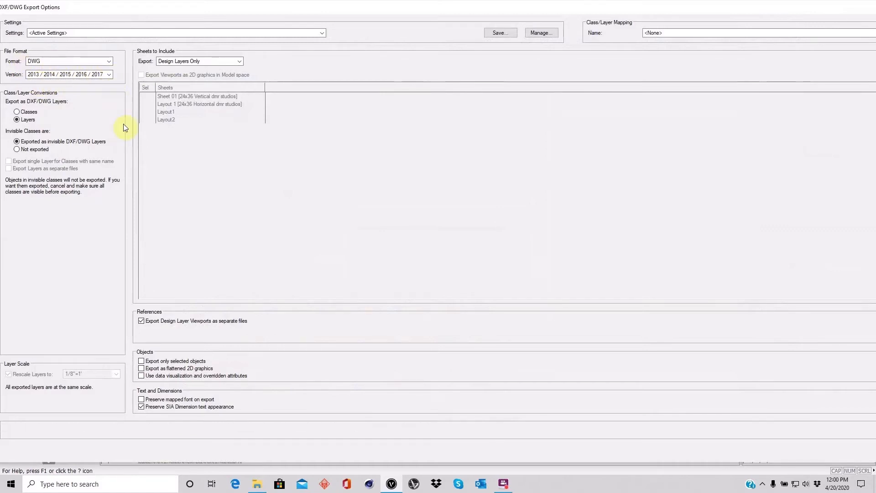
pyautogui.click(110, 75)
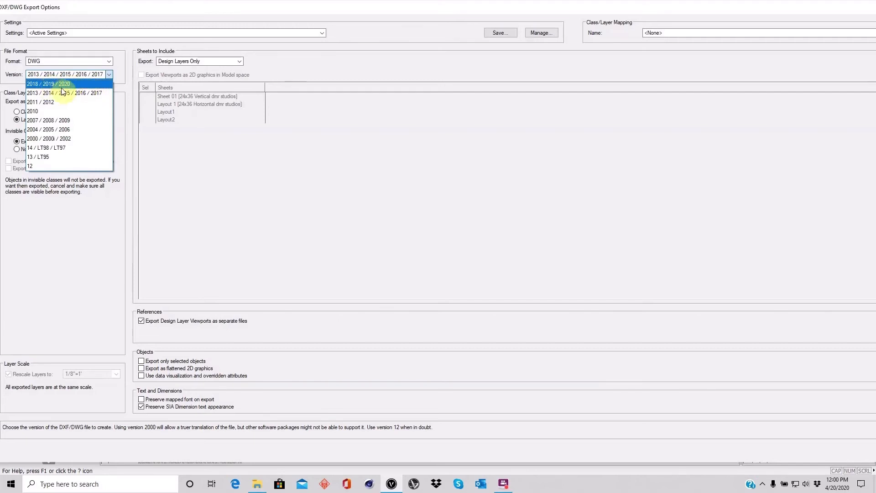
pyautogui.click(38, 92)
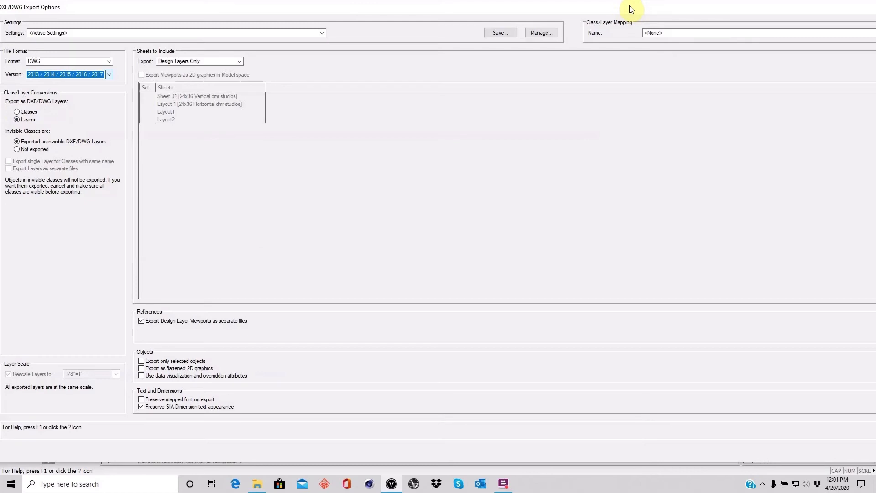
pyautogui.moveTo(630, 10); pyautogui.dragTo(447, 10)
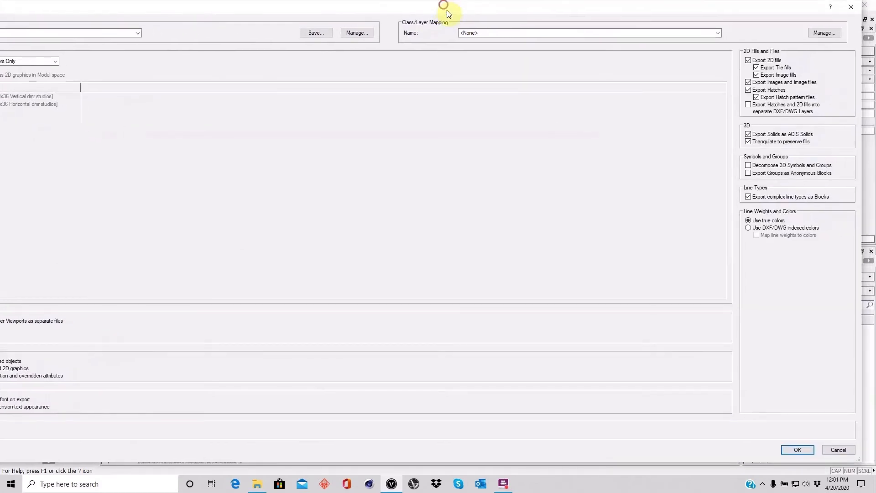
pyautogui.click(797, 450)
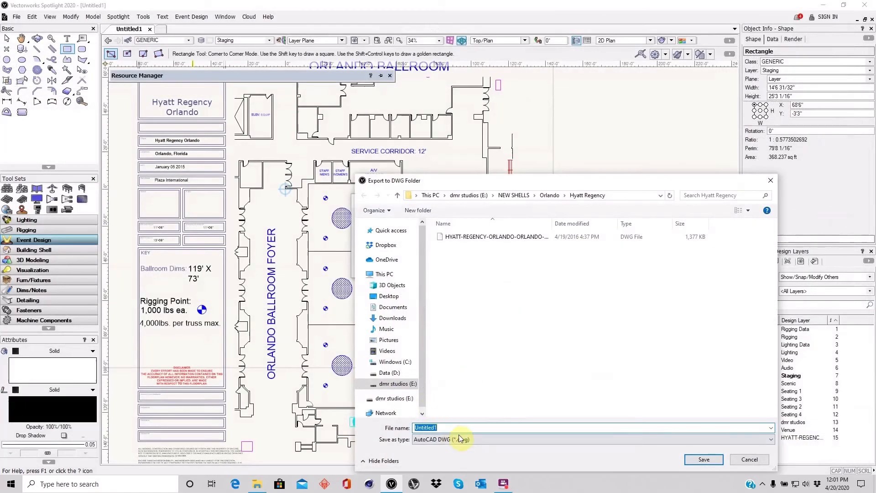
# Save the exported DWG to the Desktop with the name ZZZ Show.
pyautogui.click(389, 296)
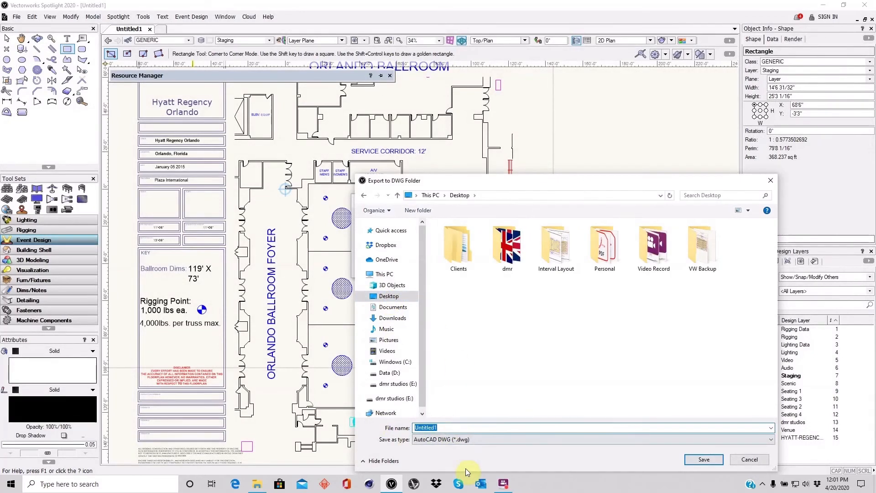
pyautogui.write('ZZZ Show')
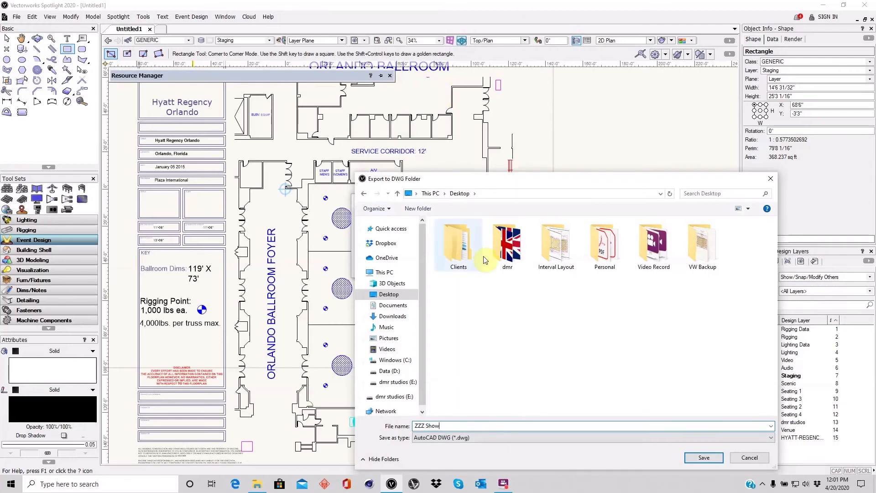
pyautogui.click(704, 459)
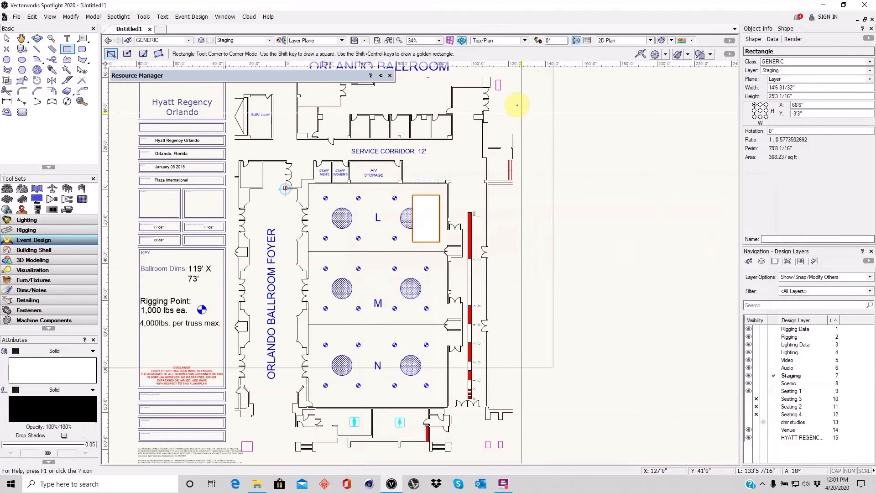
# Close the Untitled1 document without saving and create a new document from the Default.sta template.
pyautogui.click(150, 29)
pyautogui.click(449, 263)
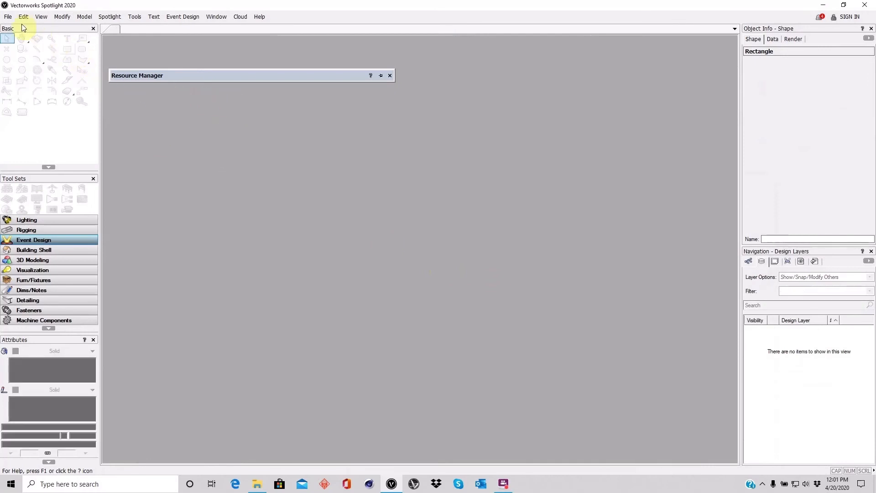
pyautogui.click(8, 17)
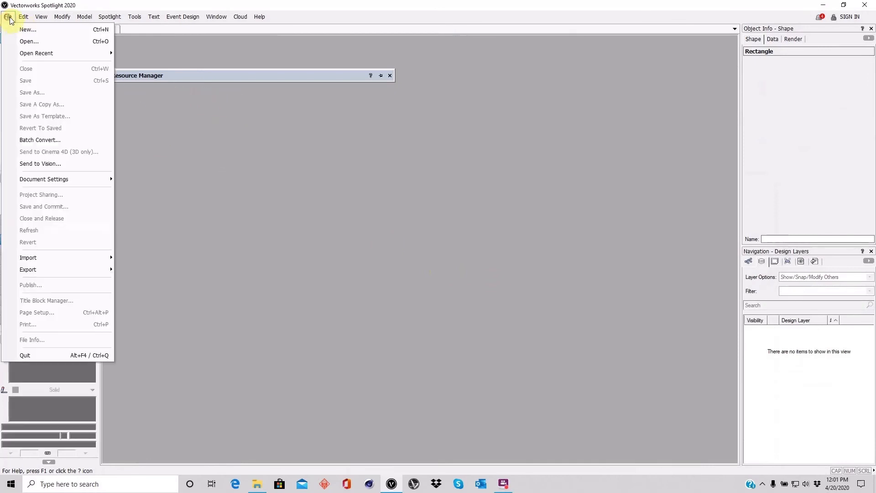
pyautogui.click(28, 31)
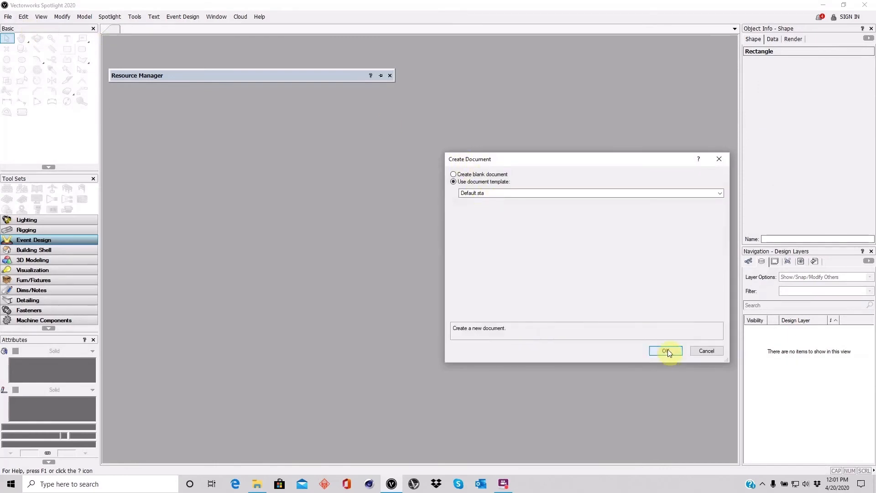
pyautogui.click(666, 350)
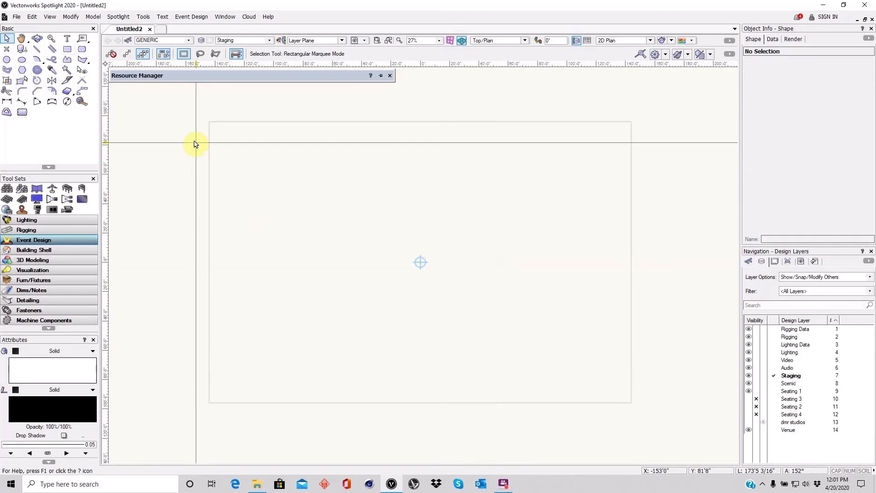
# Choose ZZZ Show.dwg from the Desktop's ZZZ Show-dwg folder for a single DXF/DWG import.
pyautogui.click(16, 17)
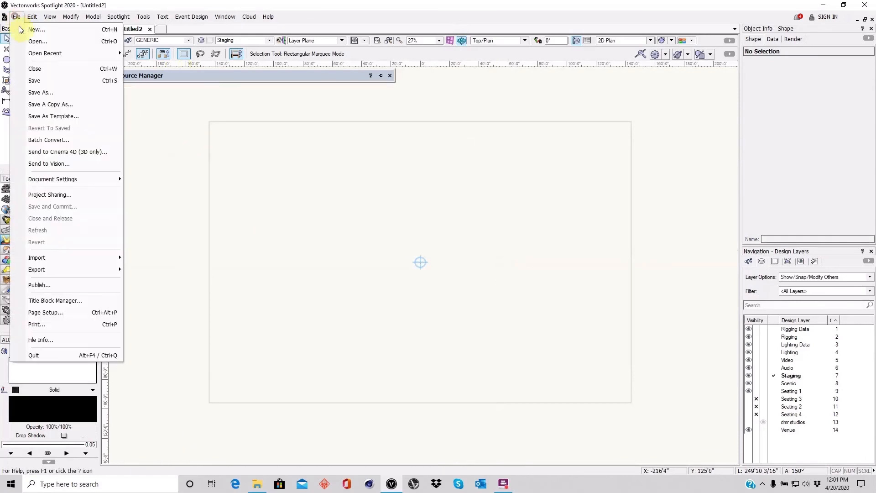
pyautogui.moveTo(52, 257)
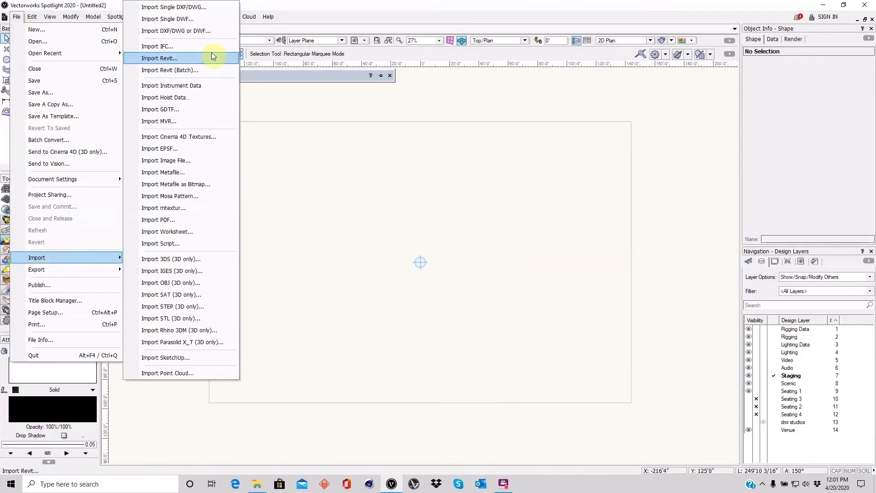
pyautogui.click(201, 8)
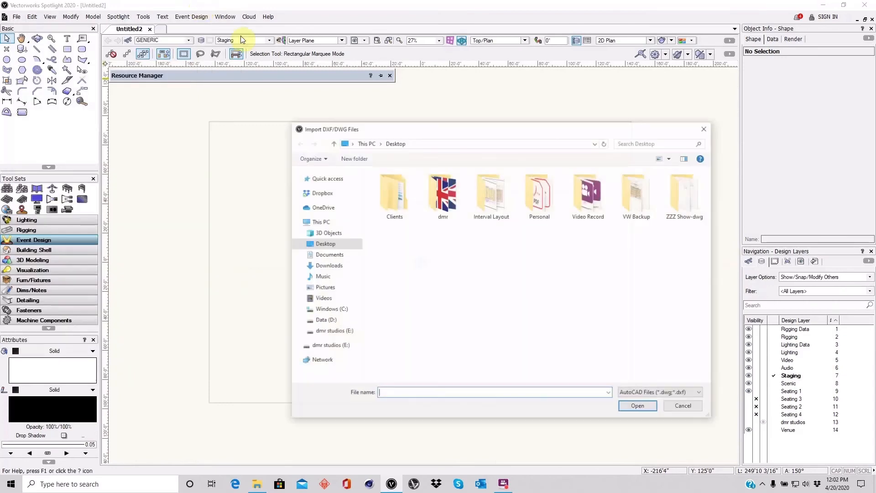
pyautogui.doubleClick(689, 203)
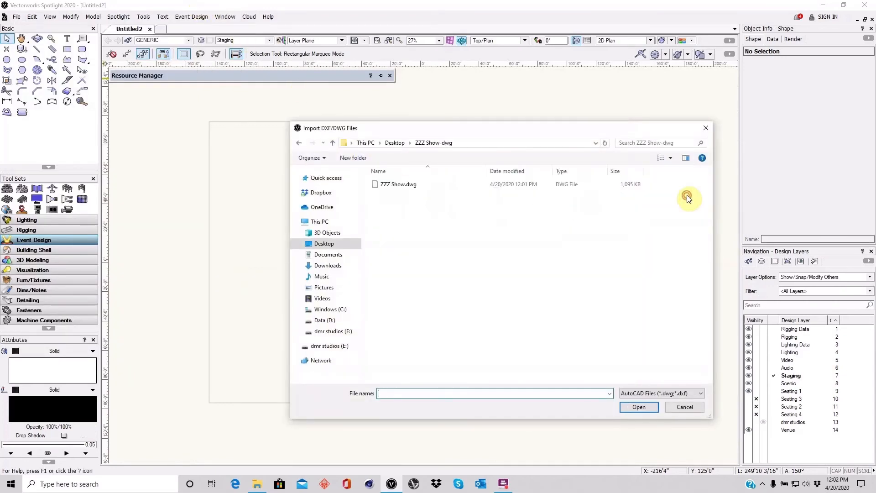
pyautogui.click(401, 186)
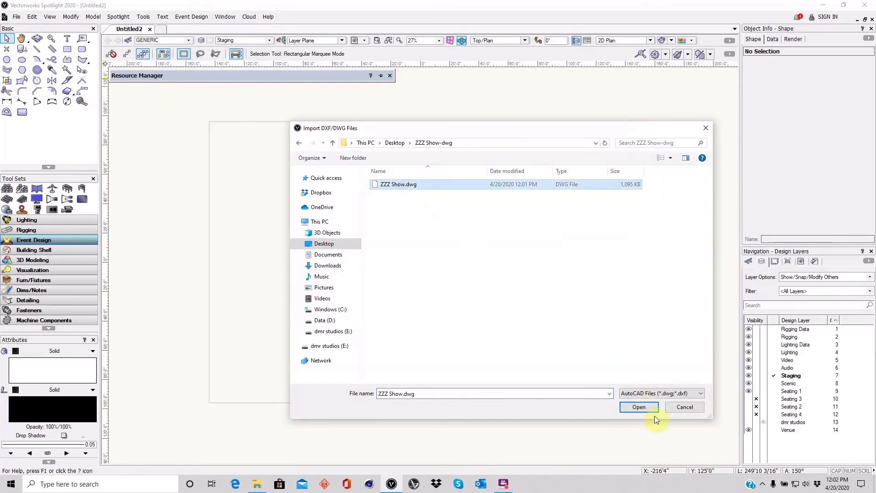
pyautogui.click(639, 407)
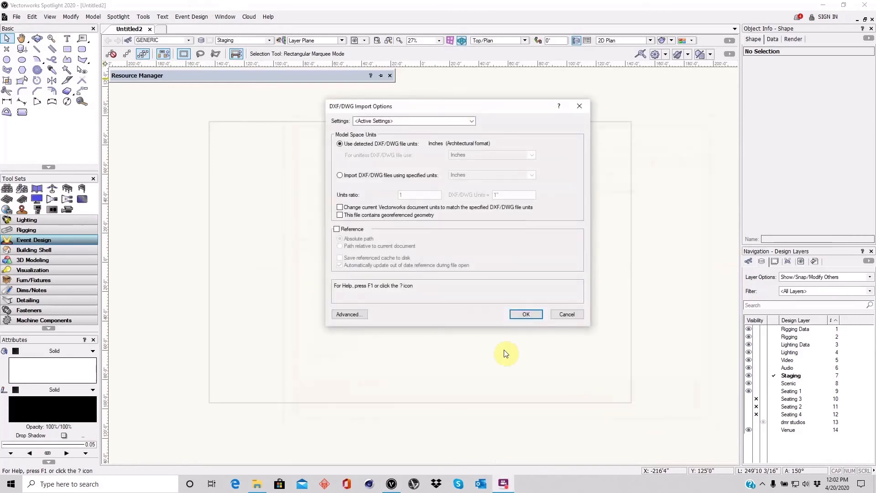
# Import the drawing with the detected inch units and Arial as the replacement for its fonts.
pyautogui.click(524, 313)
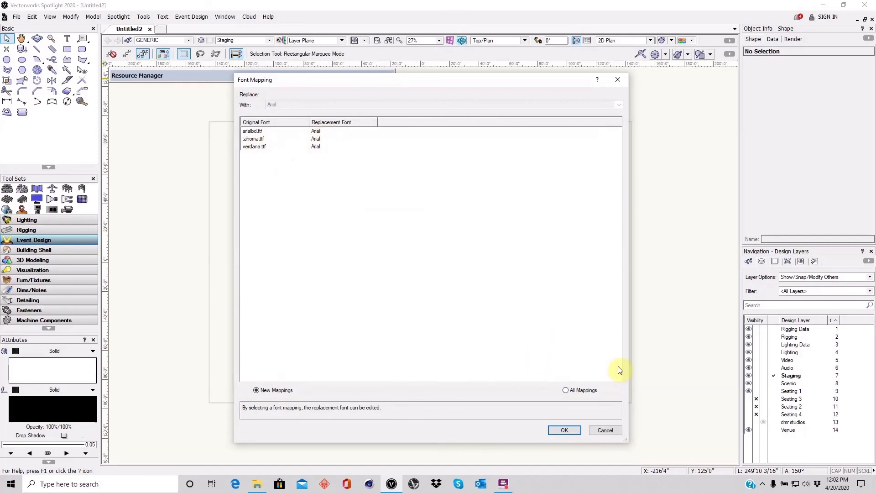
pyautogui.click(563, 431)
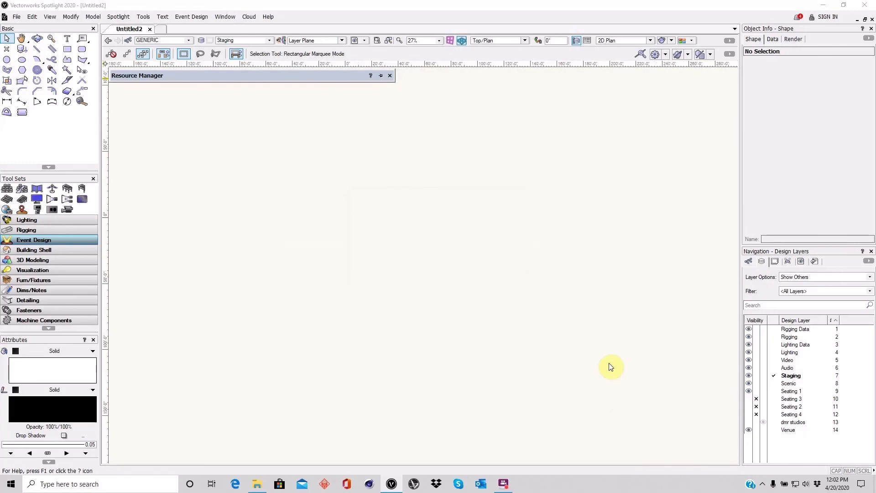
pyautogui.click(473, 249)
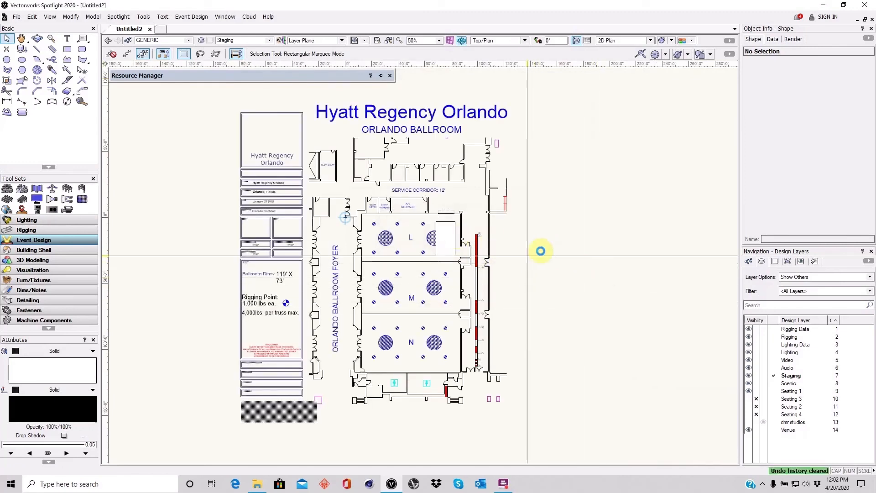
pyautogui.scroll(5, 450, 253)
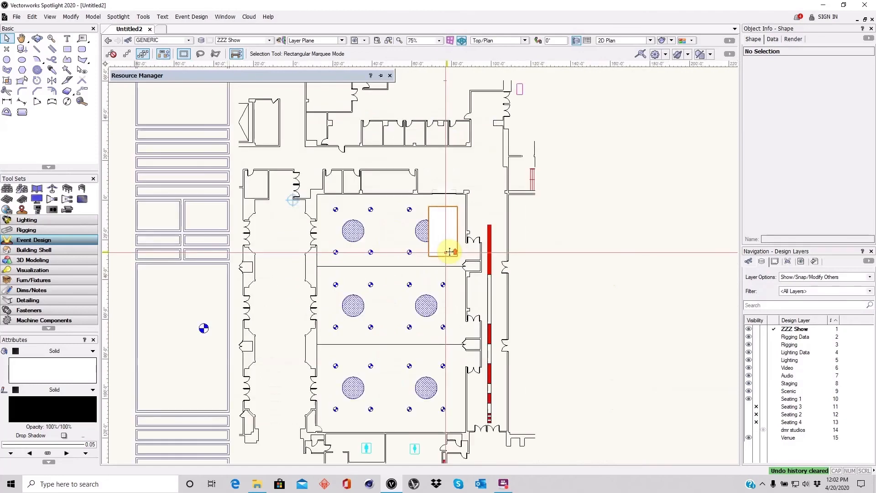